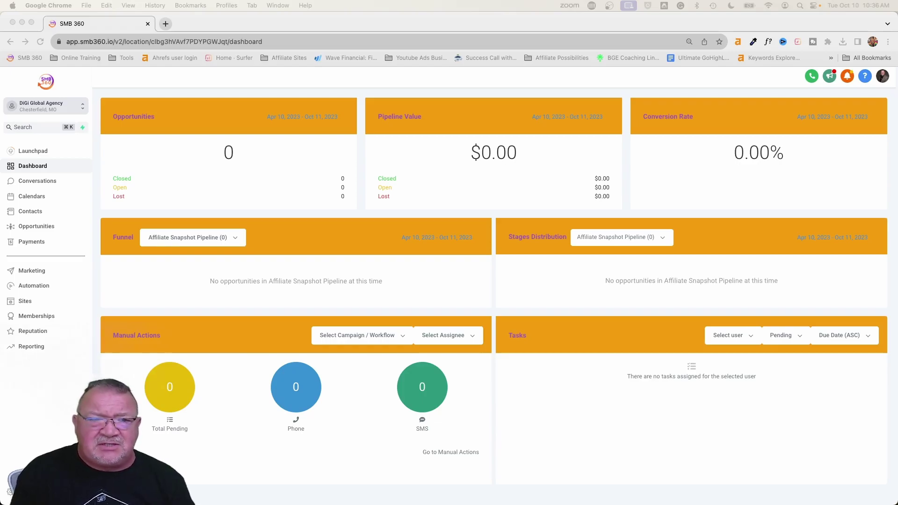
Open Settings > My Staff to list team members Jane Smith and John Smith.
click(277, 180)
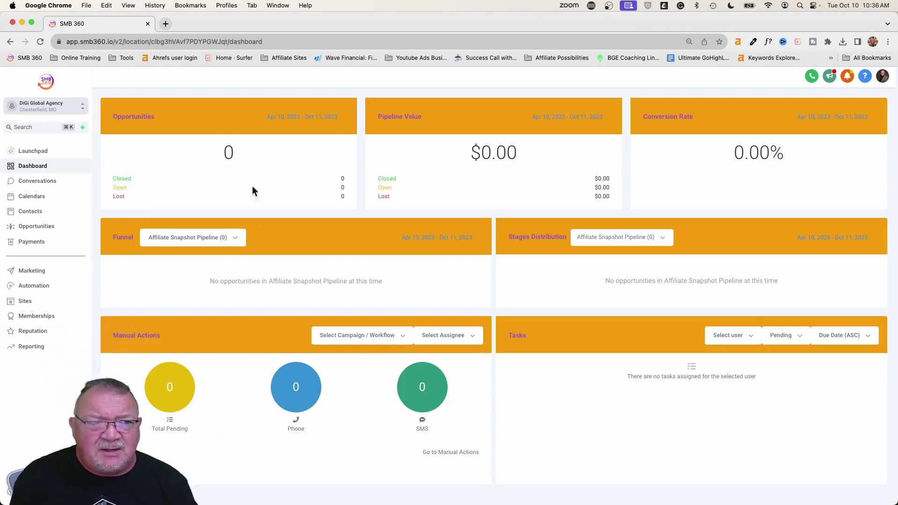
click(9, 491)
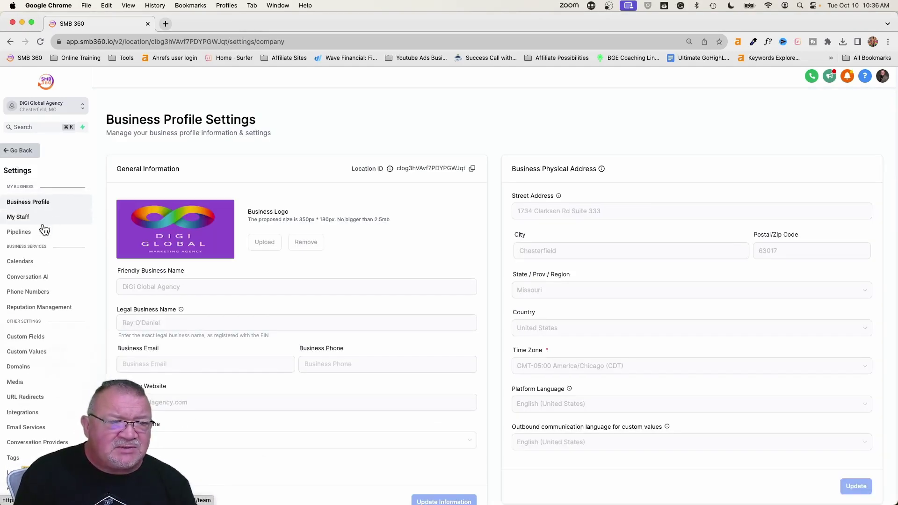
click(19, 217)
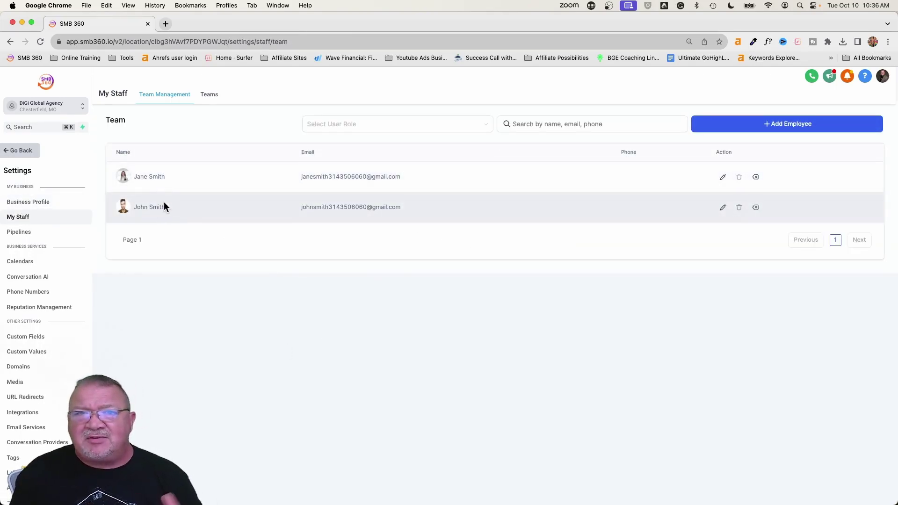
Go back from Settings to the sub-account dashboard.
click(23, 151)
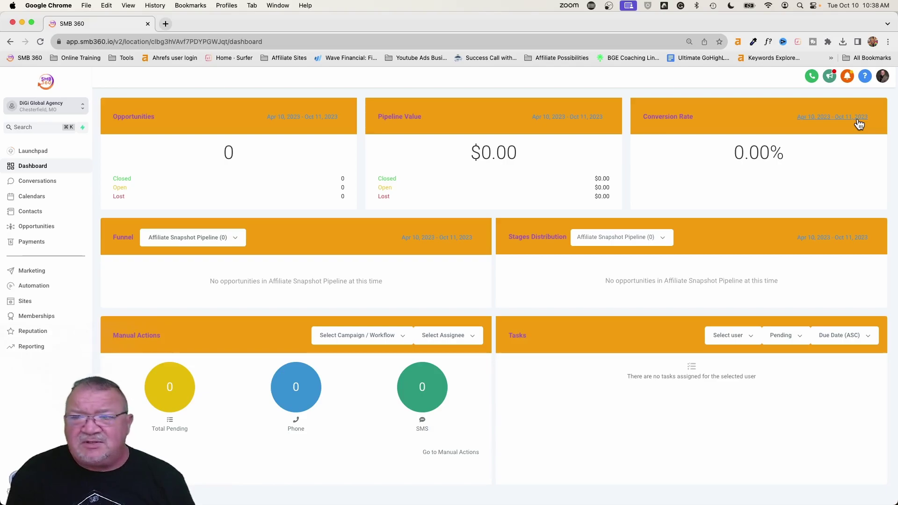
scroll(859, 124, up, 5)
scroll(858, 124, up, 3)
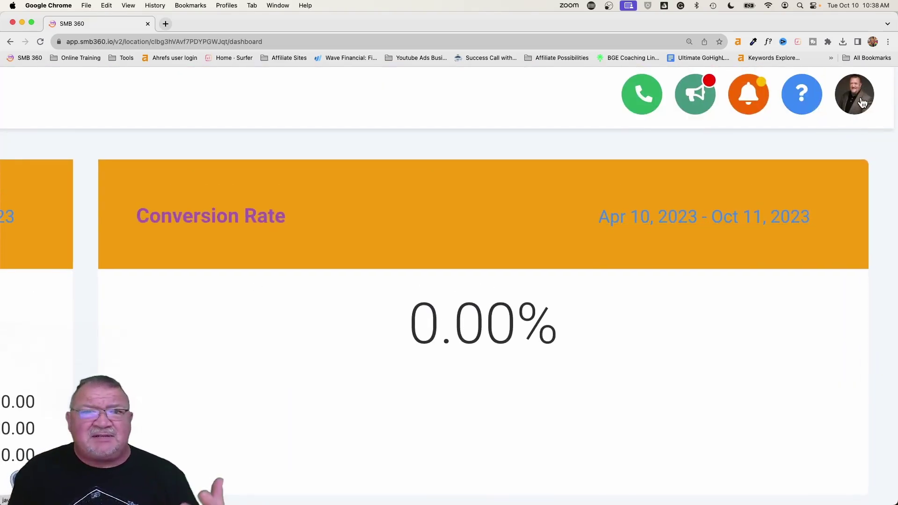
click(855, 103)
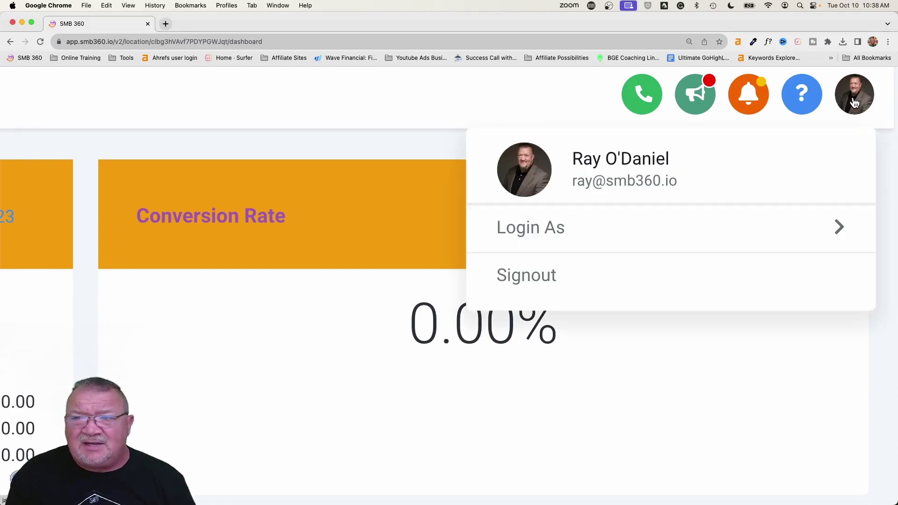
click(534, 235)
scroll(303, 232, down, 3)
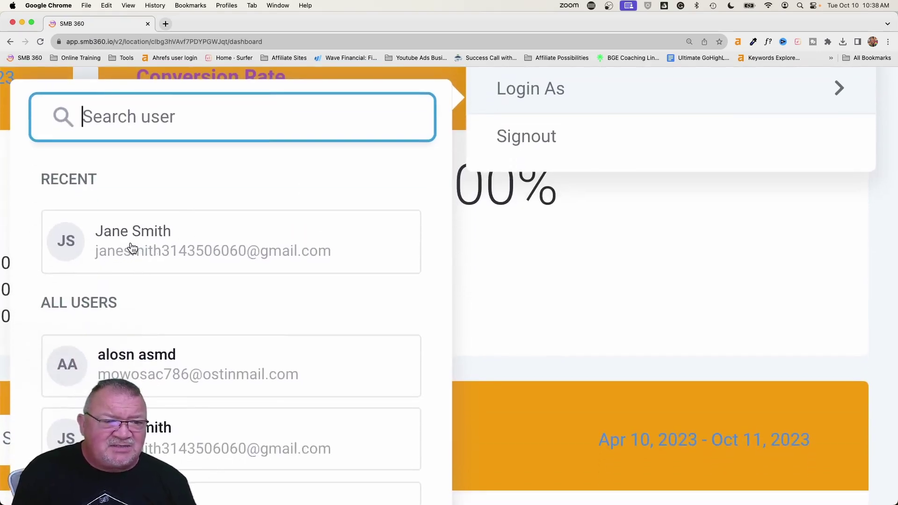
click(488, 227)
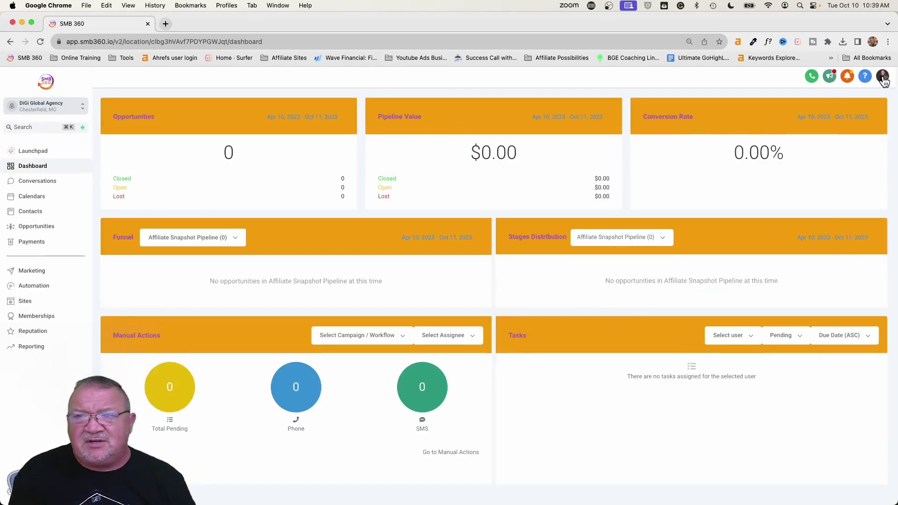
Use Login As from the avatar menu to log in as recent user Jane Smith.
click(882, 76)
click(795, 123)
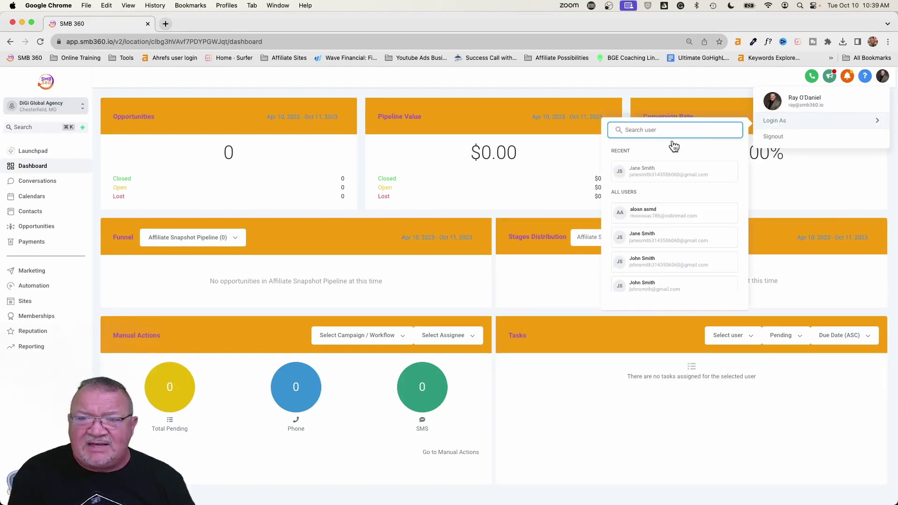
click(644, 173)
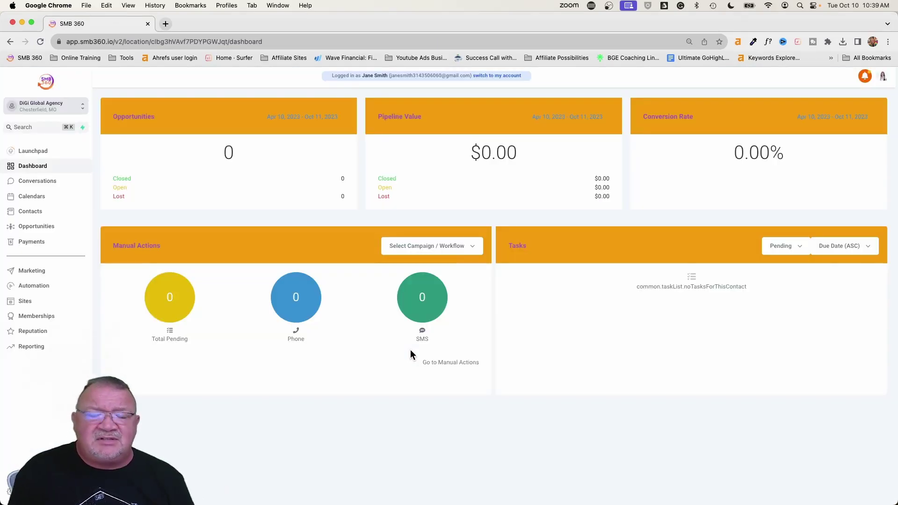
scroll(383, 246, up, 5)
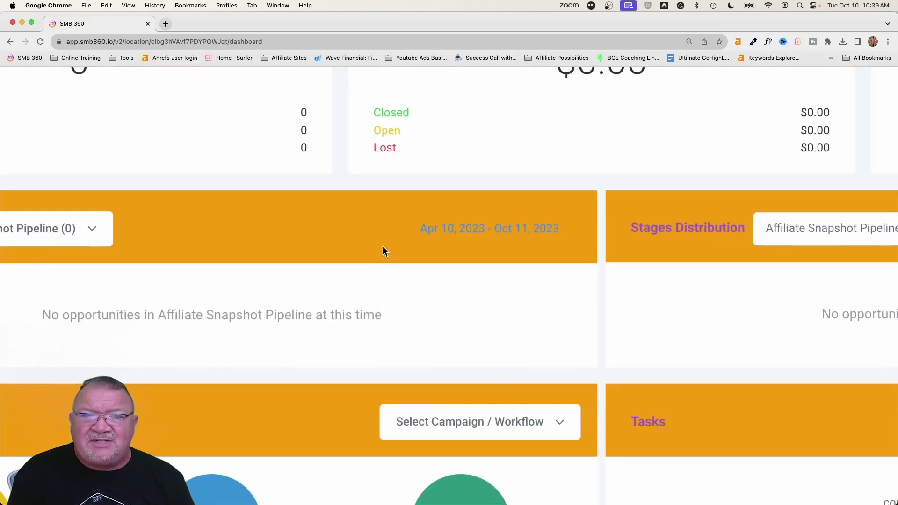
scroll(382, 246, up, 4)
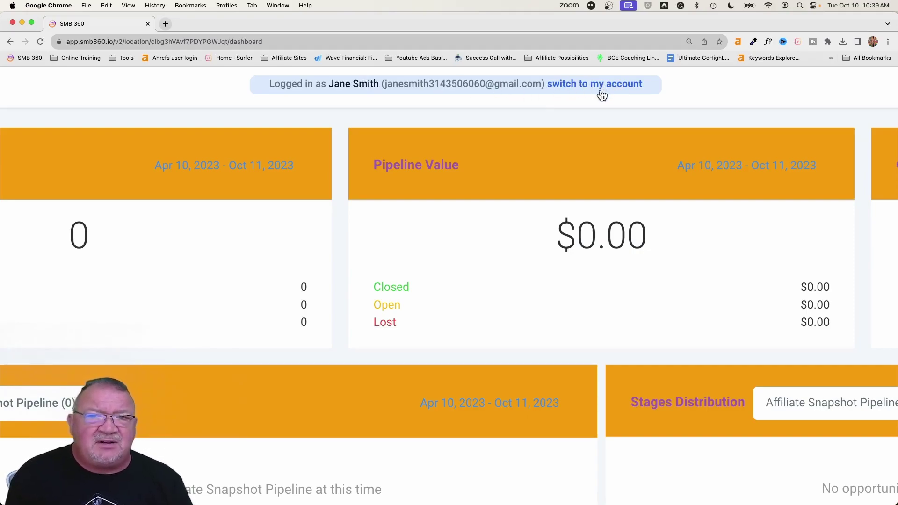
key(super+minus)
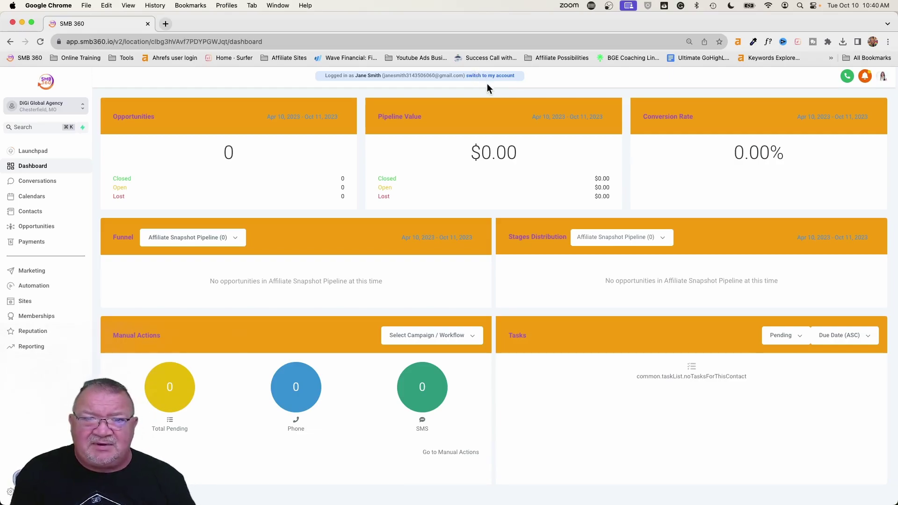
Choose 'switch to my account' in the Logged in as banner to leave Jane Smith's view.
scroll(509, 90, up, 5)
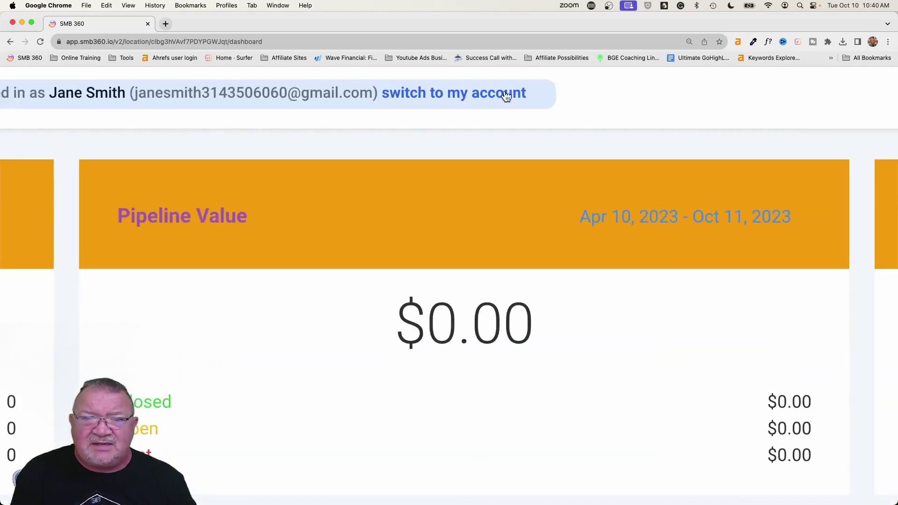
click(427, 94)
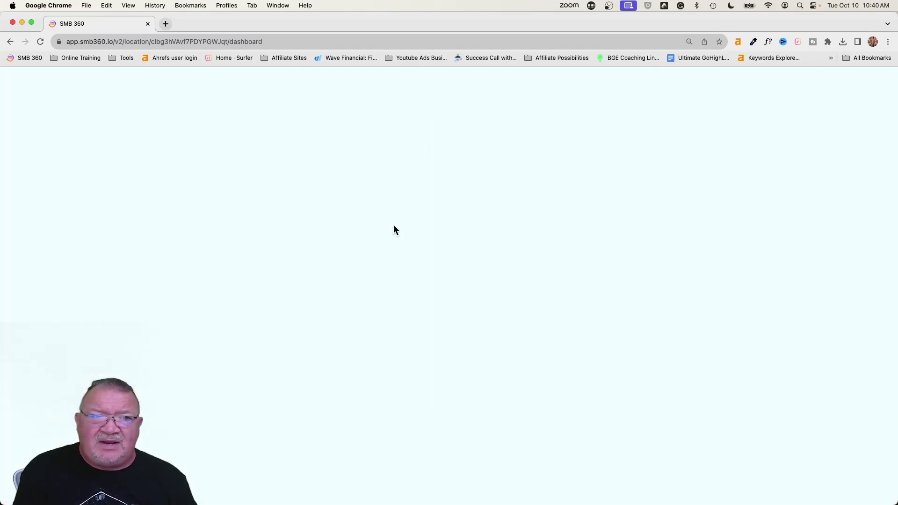